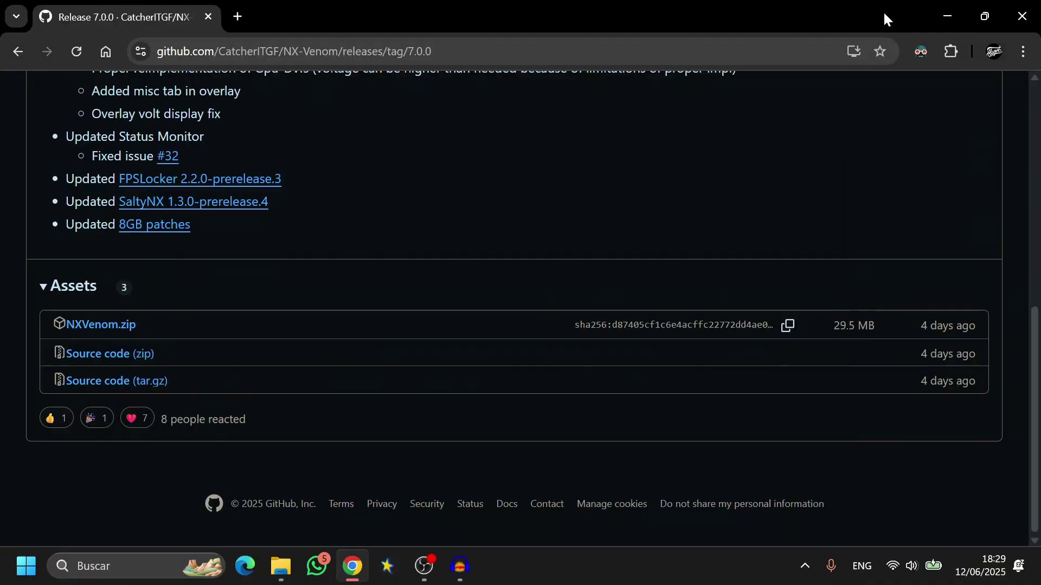
Leave the NX-Venom 7.0.0 release page and open the extracted NXVenom folder from the desktop in a maximized window.
{"action": "scroll", "coordinate": [498, 239], "scroll_direction": "up", "scroll_amount": 8}
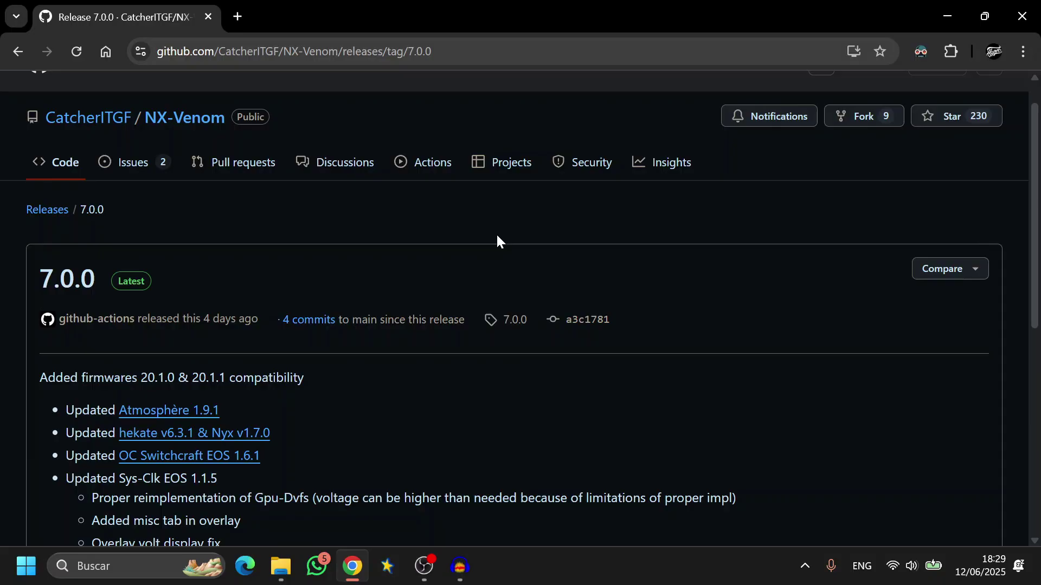
{"action": "scroll", "coordinate": [497, 237], "scroll_direction": "down", "scroll_amount": 7}
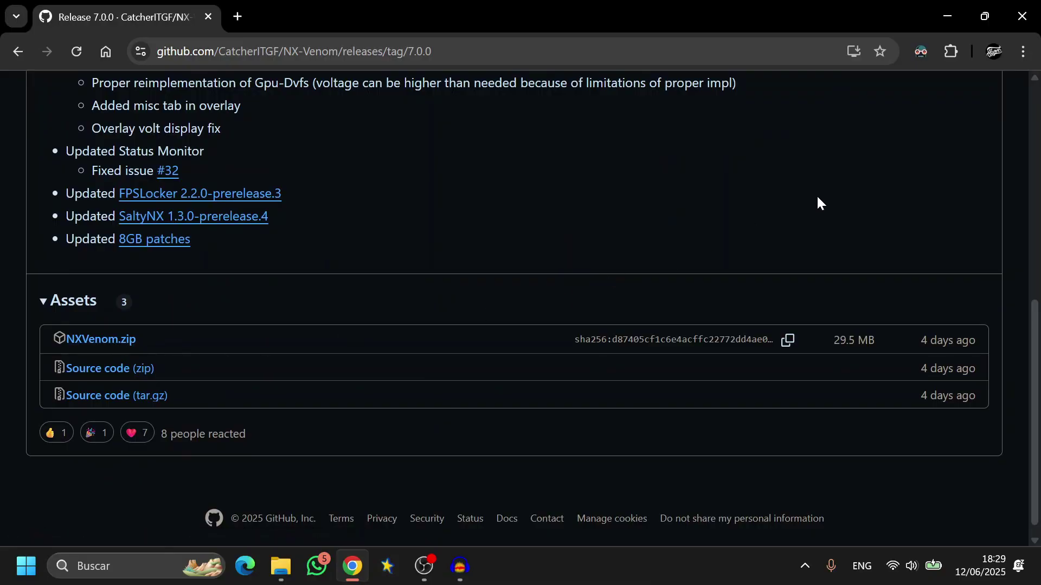
{"action": "left_click", "coordinate": [948, 18]}
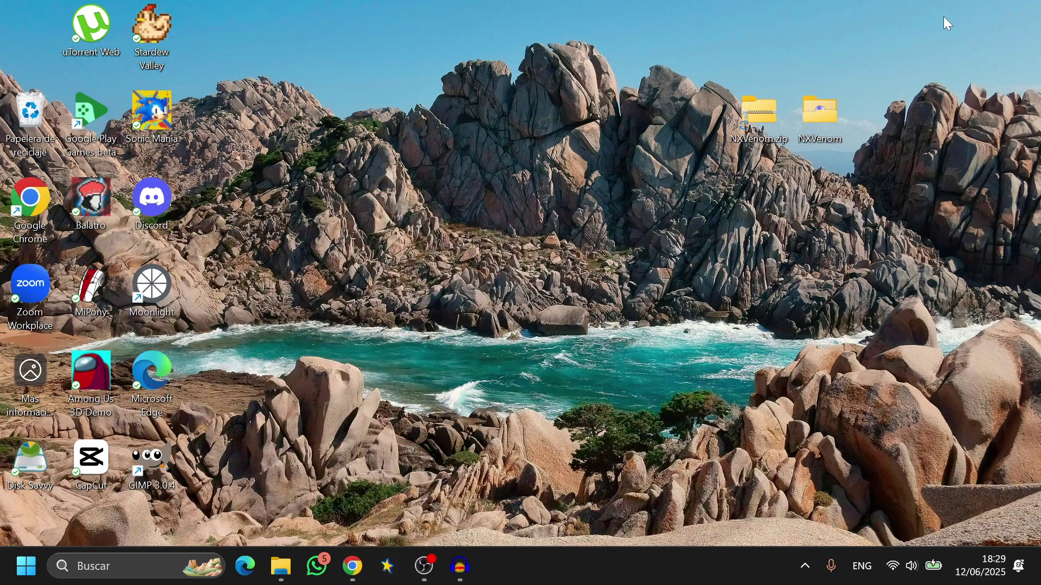
{"action": "double_click", "coordinate": [821, 115]}
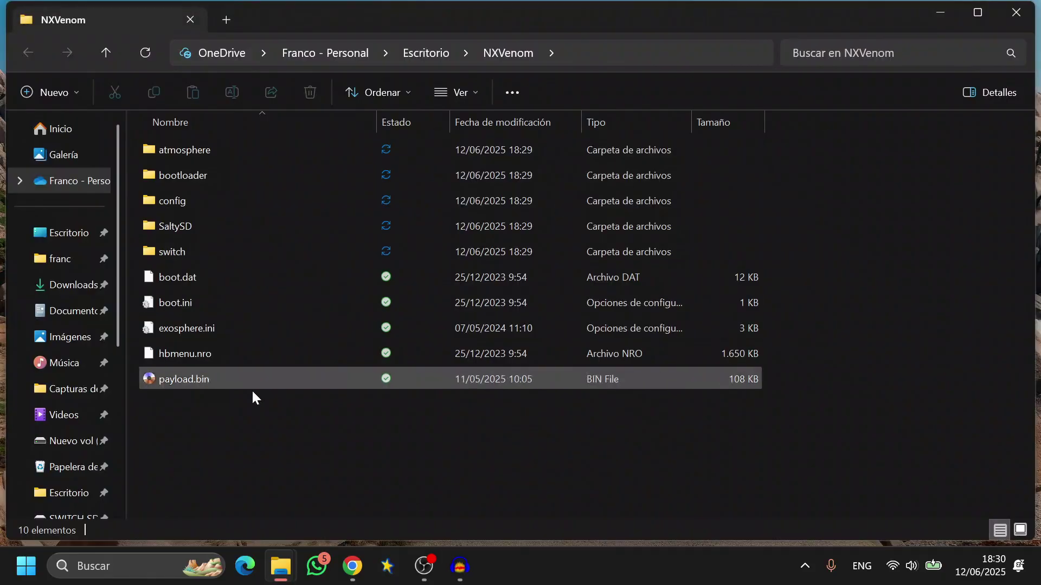
{"action": "double_click", "coordinate": [577, 21]}
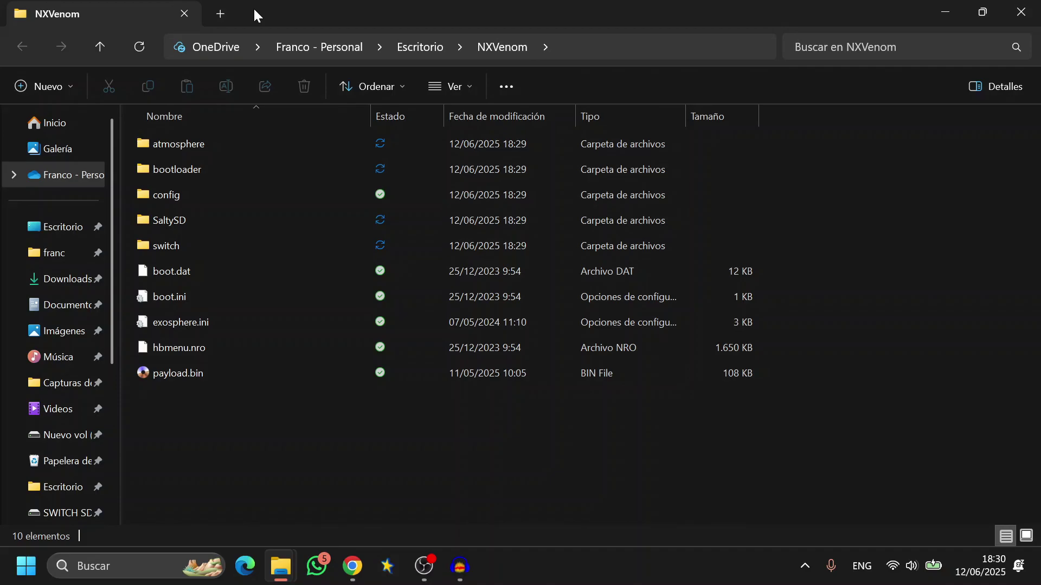
Open the SWITCH SD (F:) drive alongside the NXVenom folder in the same file window.
{"action": "left_click", "coordinate": [213, 15]}
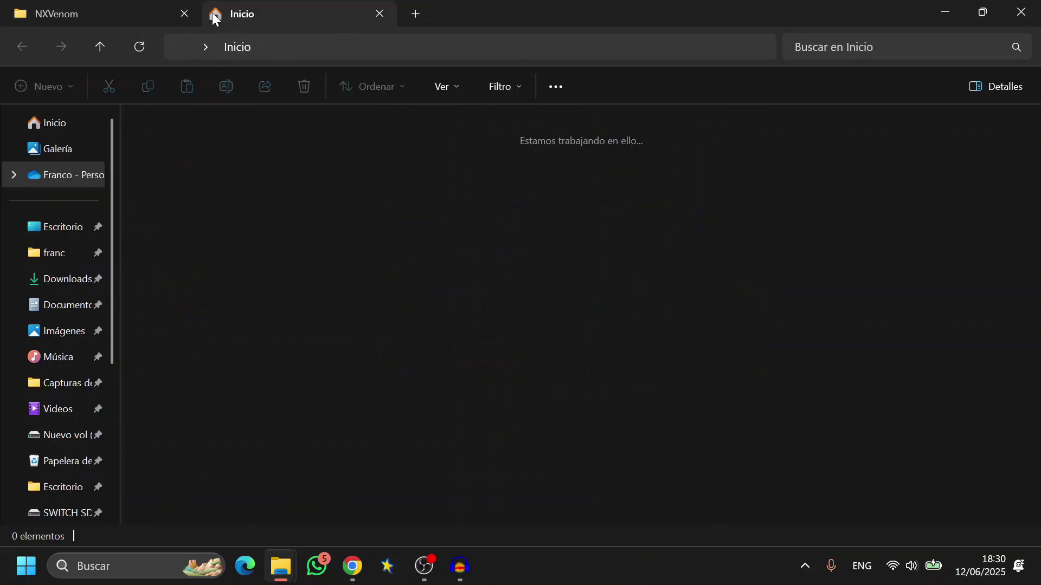
{"action": "scroll", "coordinate": [65, 369], "scroll_direction": "down", "scroll_amount": 3}
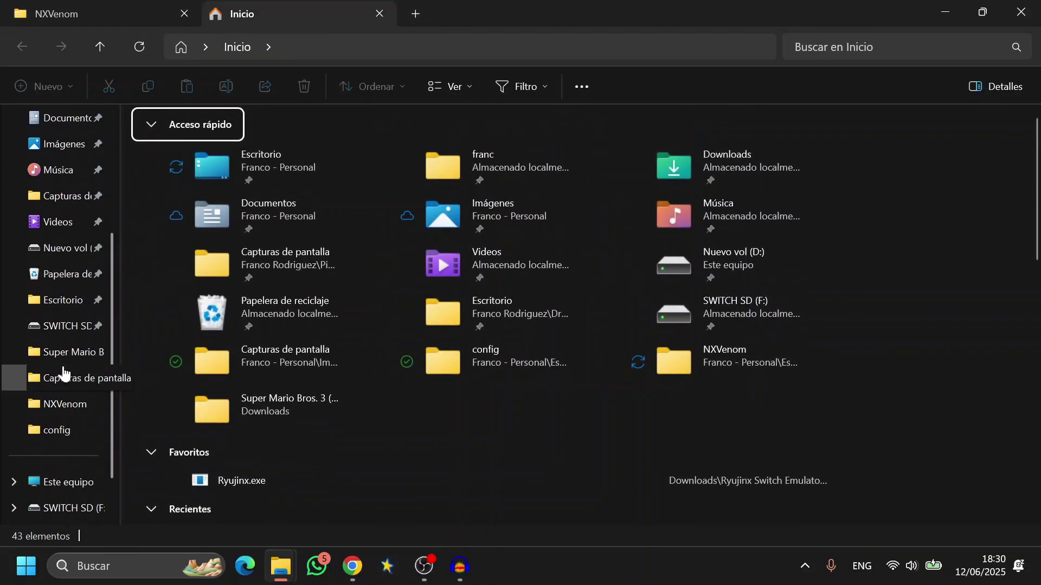
{"action": "left_click", "coordinate": [63, 335]}
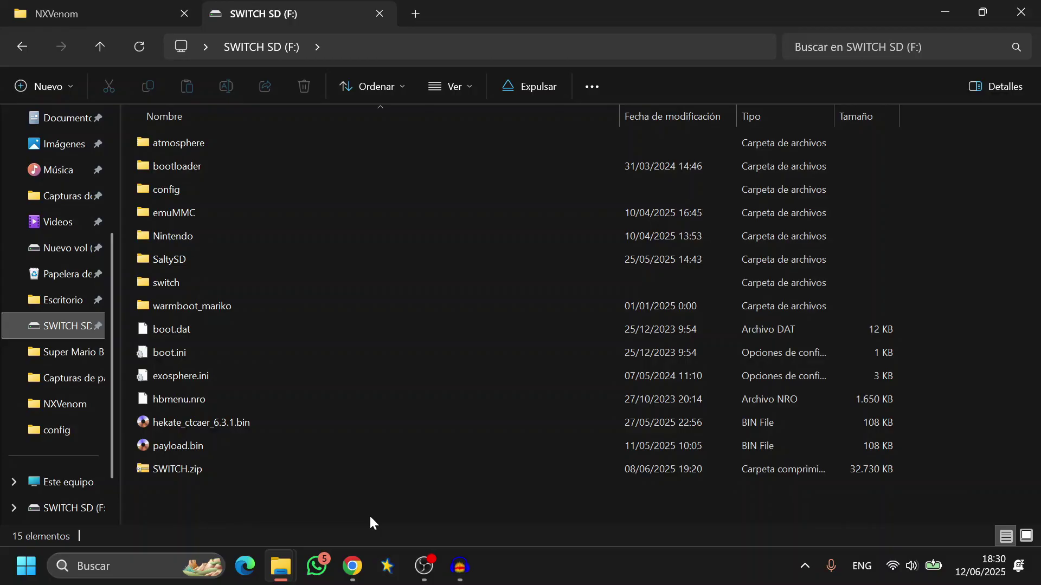
Examine the Nintendo and emuMMC folders on the SD card and compare its contents with the NXVenom folder.
{"action": "left_click", "coordinate": [181, 240]}
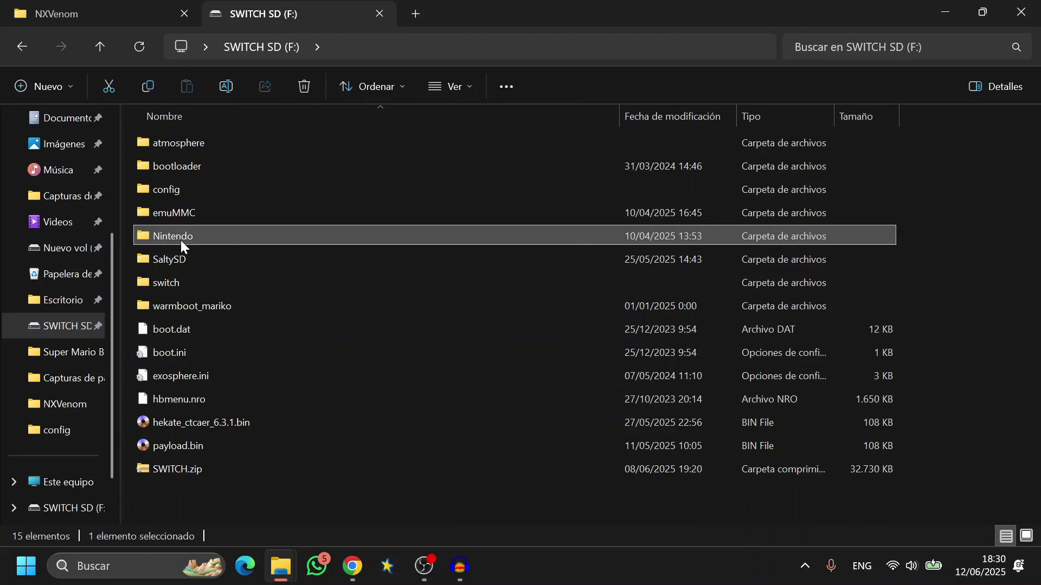
{"action": "left_click", "coordinate": [204, 207]}
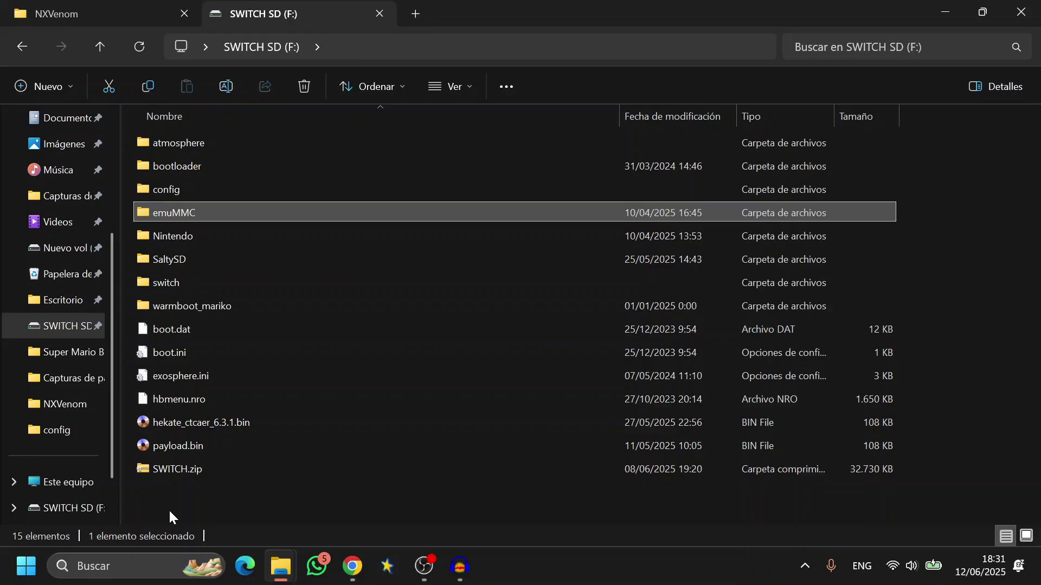
{"action": "left_click", "coordinate": [88, 23]}
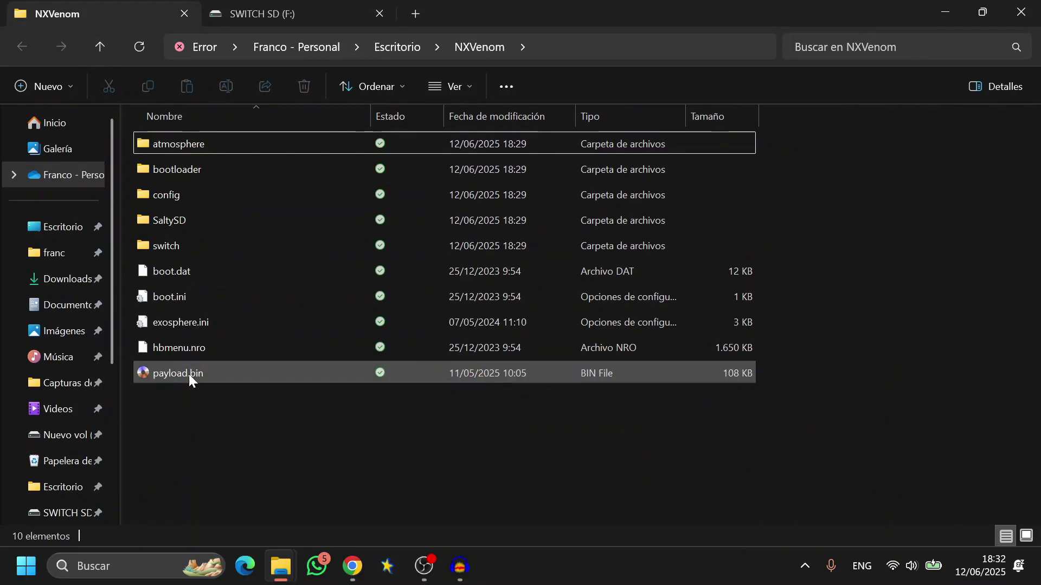
{"action": "left_click", "coordinate": [287, 12]}
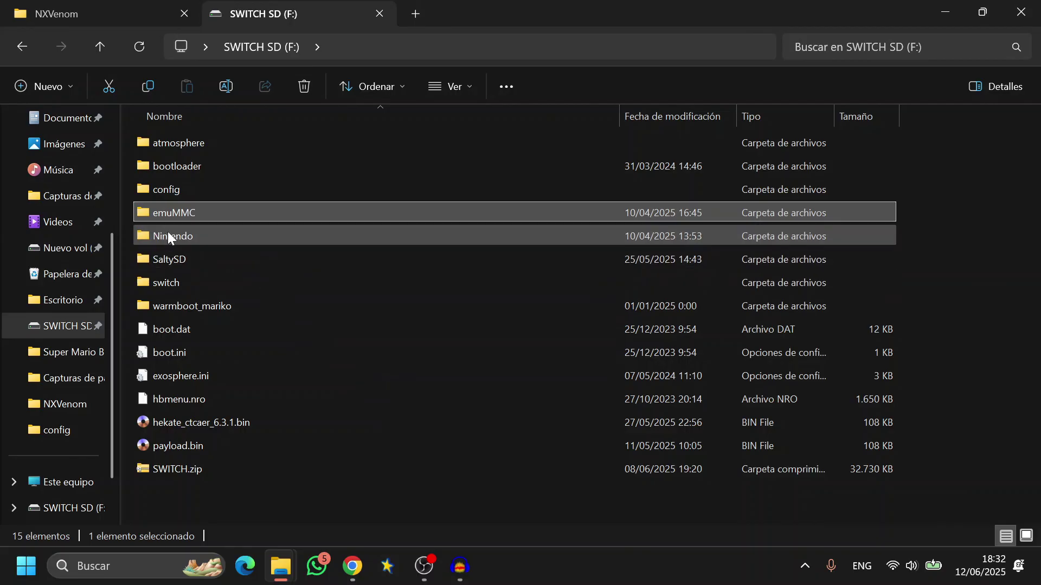
{"action": "mouse_move", "coordinate": [169, 222]}
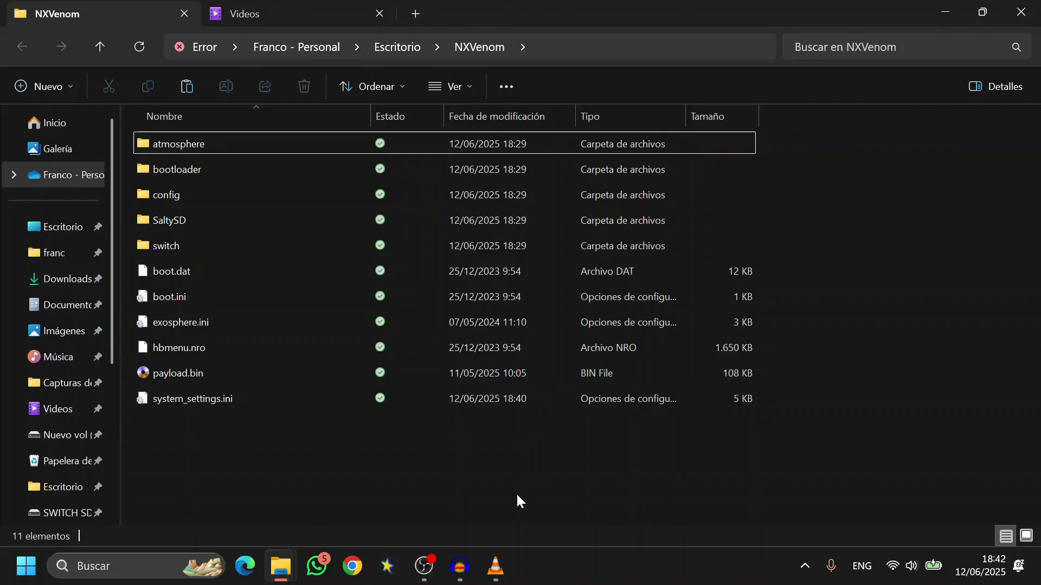
Inspect the config folder inside NXVenom's atmosphere folder and return to the NXVenom root.
{"action": "double_click", "coordinate": [210, 148]}
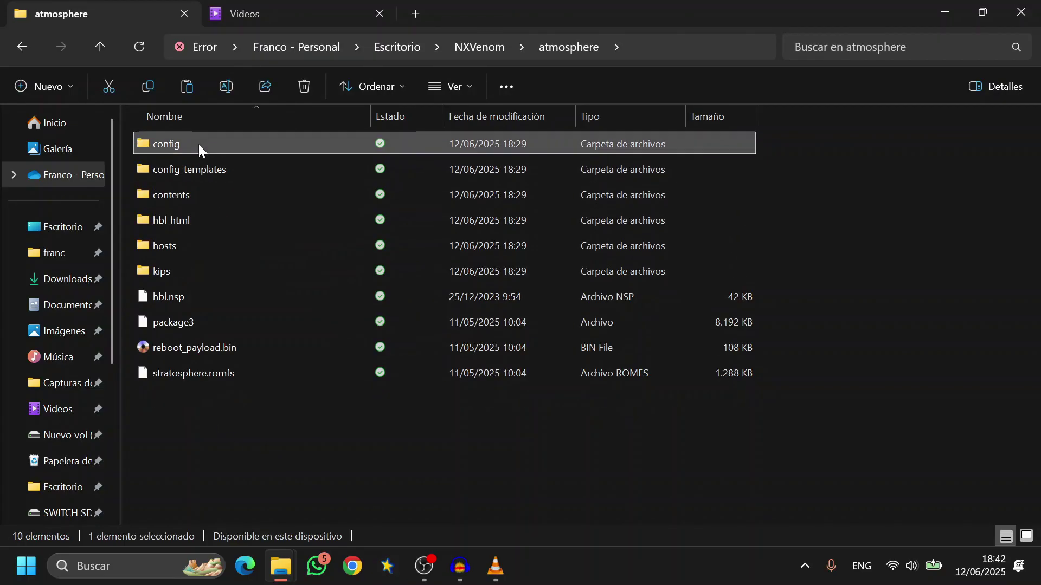
{"action": "double_click", "coordinate": [198, 144]}
{"action": "left_click", "coordinate": [159, 178]}
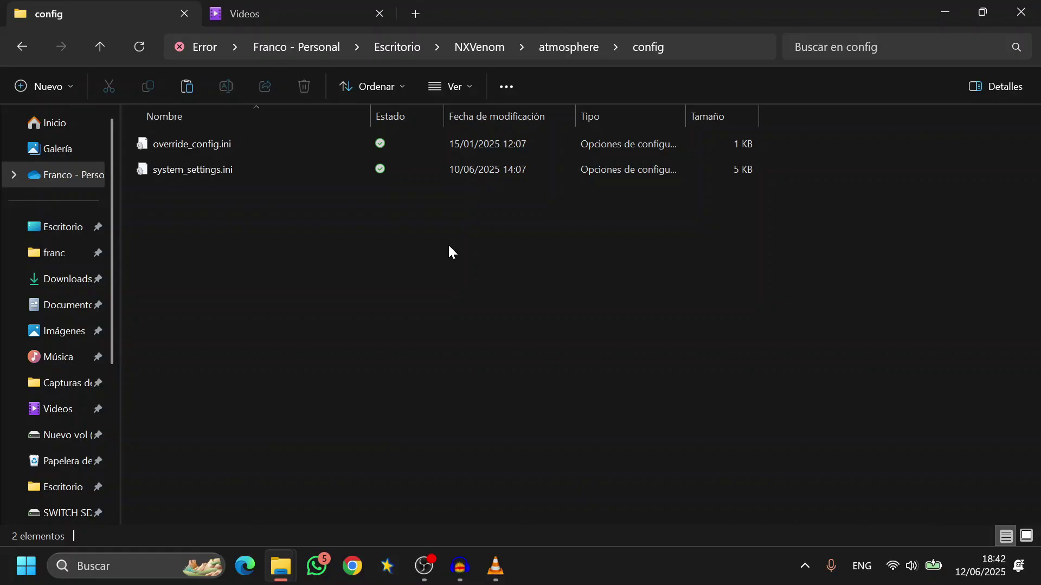
{"action": "left_click", "coordinate": [22, 46]}
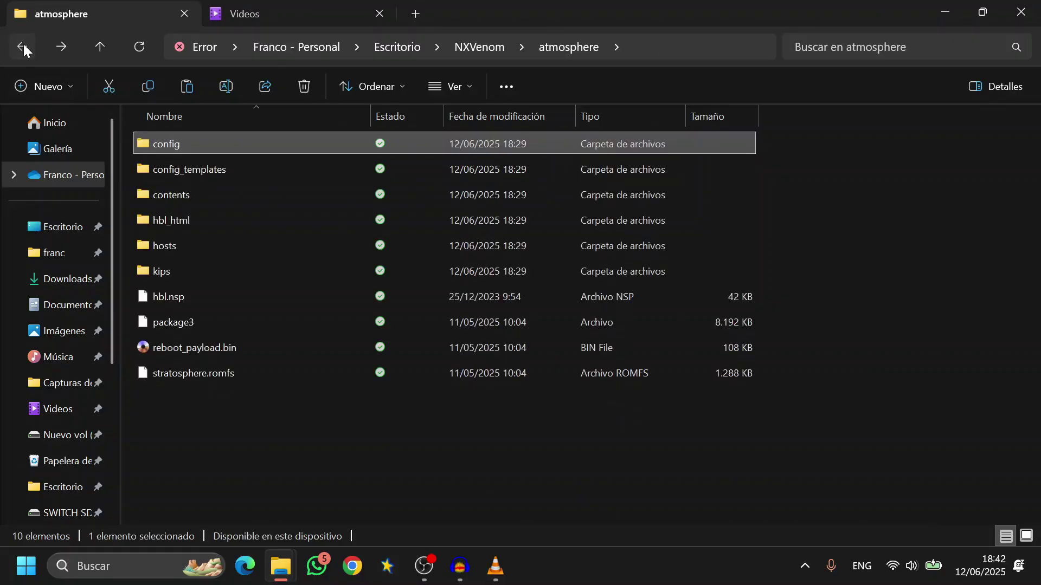
{"action": "left_click", "coordinate": [22, 46]}
{"action": "left_click", "coordinate": [255, 473]}
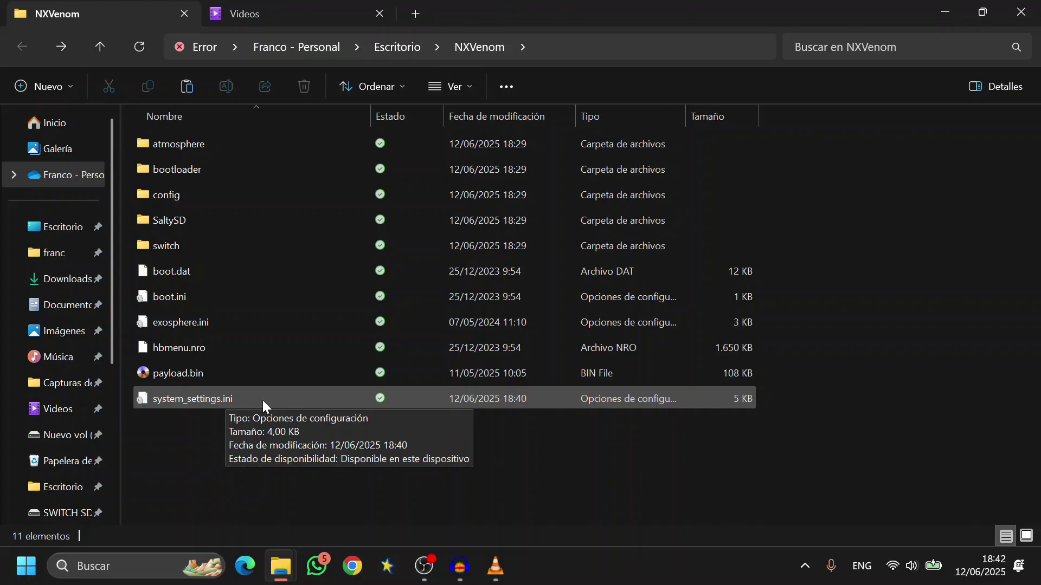
Copy system_settings.ini from the NXVenom root into atmosphere/config, replacing the existing file there.
{"action": "left_click", "coordinate": [208, 402]}
{"action": "right_click", "coordinate": [205, 401]}
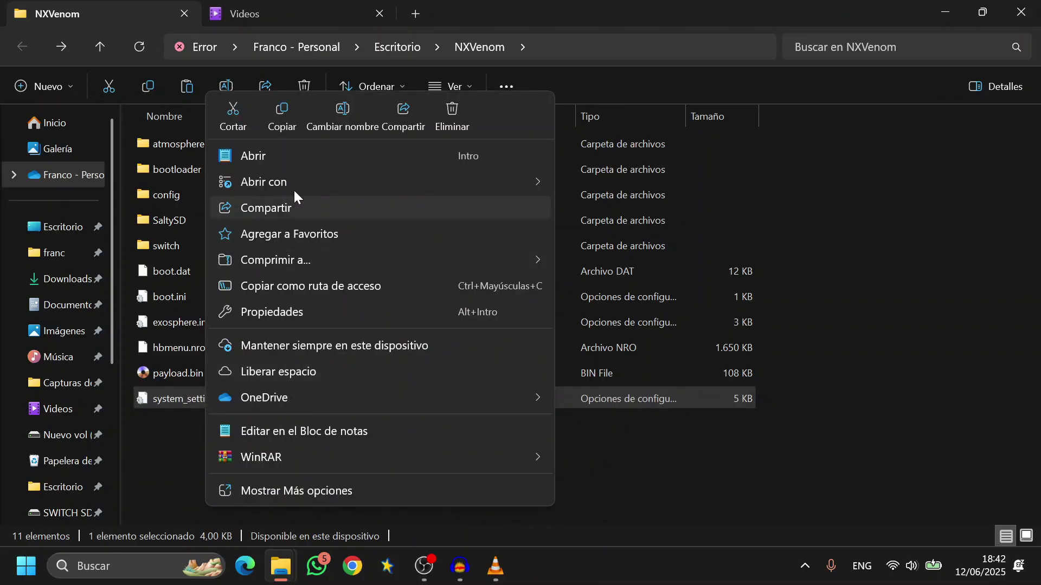
{"action": "left_click", "coordinate": [285, 122]}
{"action": "left_click", "coordinate": [214, 147]}
{"action": "double_click", "coordinate": [214, 147]}
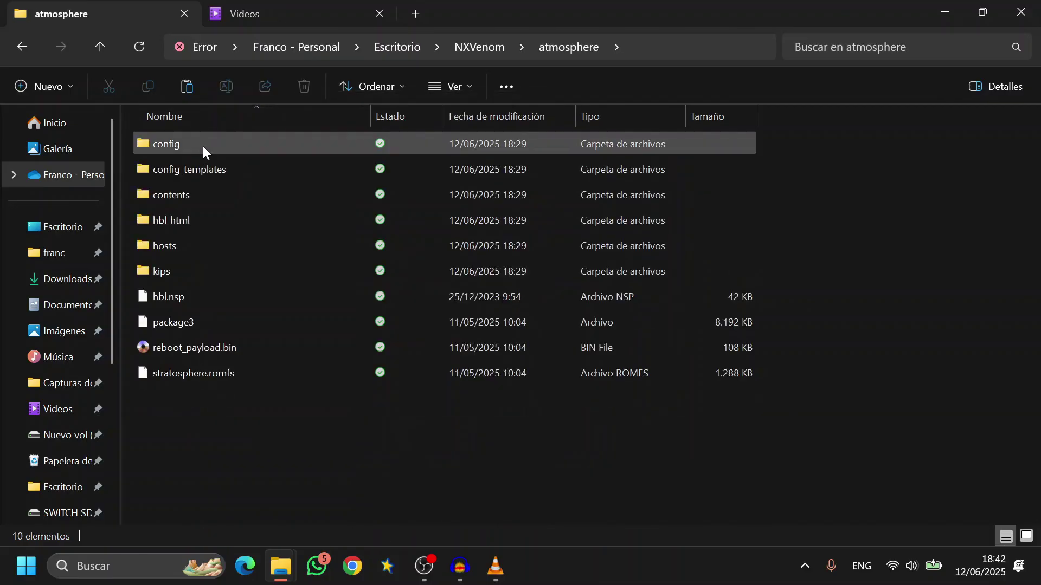
{"action": "double_click", "coordinate": [203, 142]}
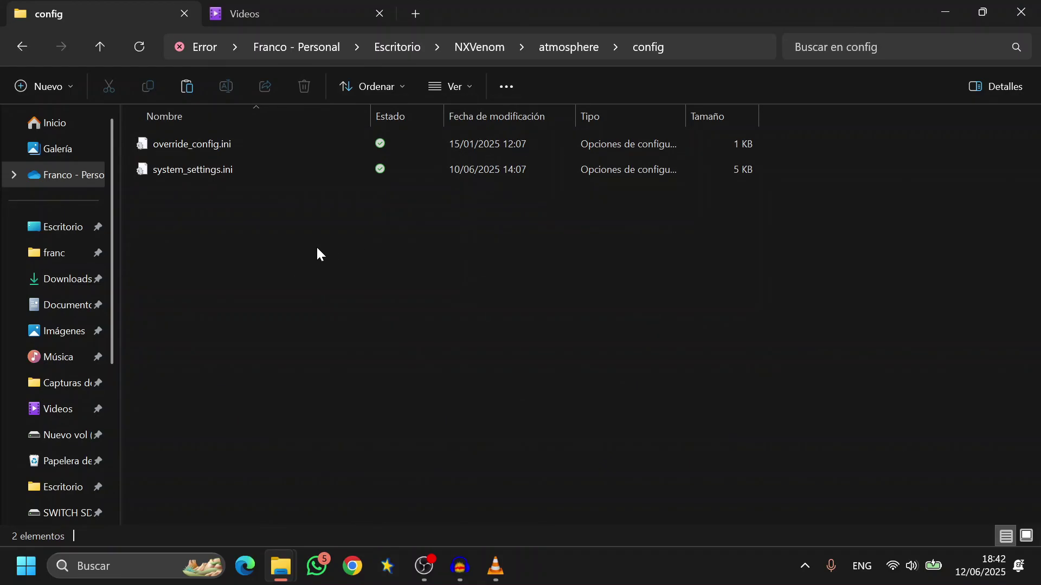
{"action": "right_click", "coordinate": [317, 249]}
{"action": "left_click", "coordinate": [348, 248]}
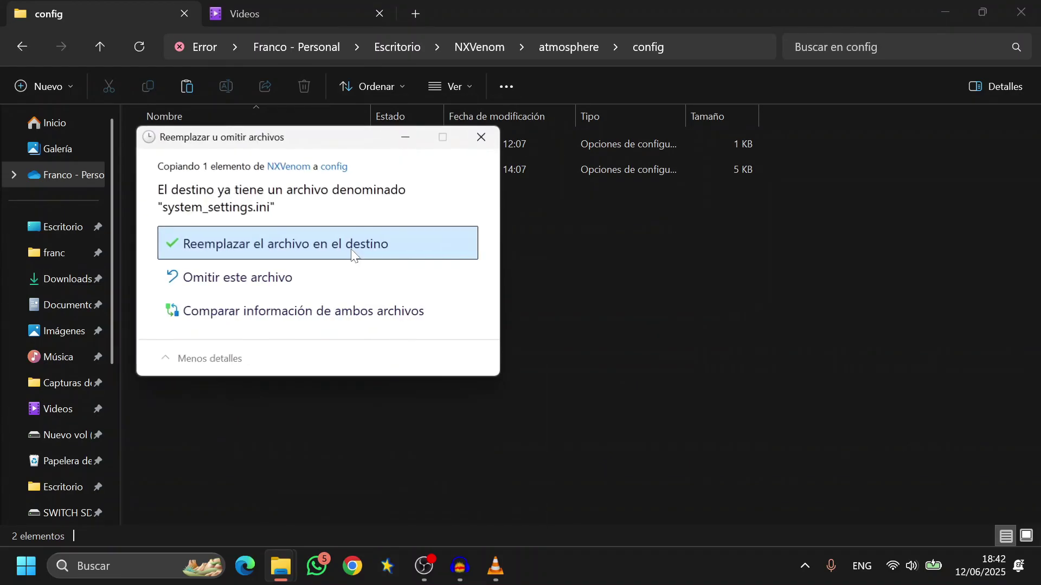
{"action": "left_click", "coordinate": [307, 242]}
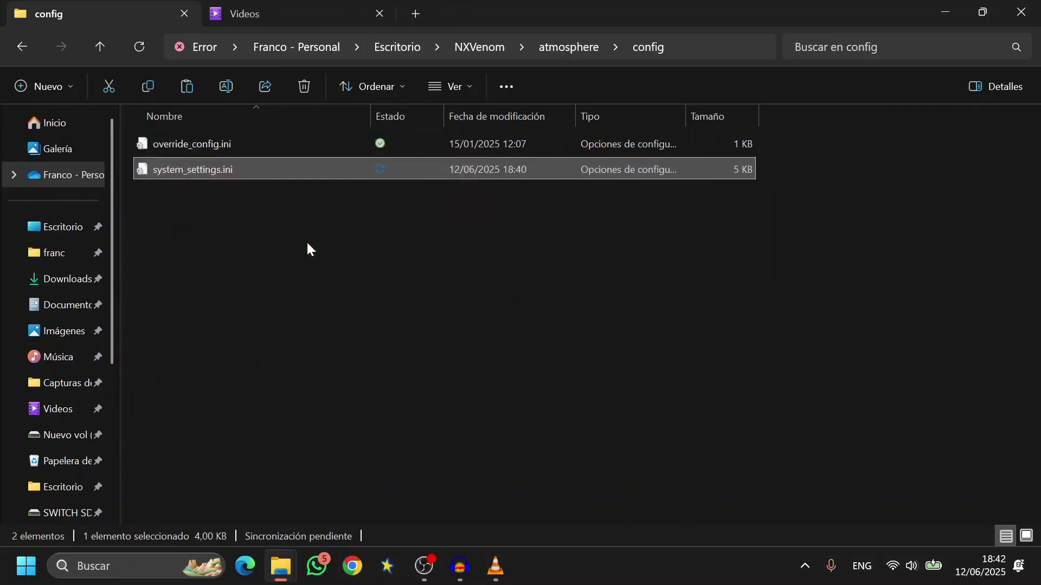
{"action": "left_click", "coordinate": [306, 261]}
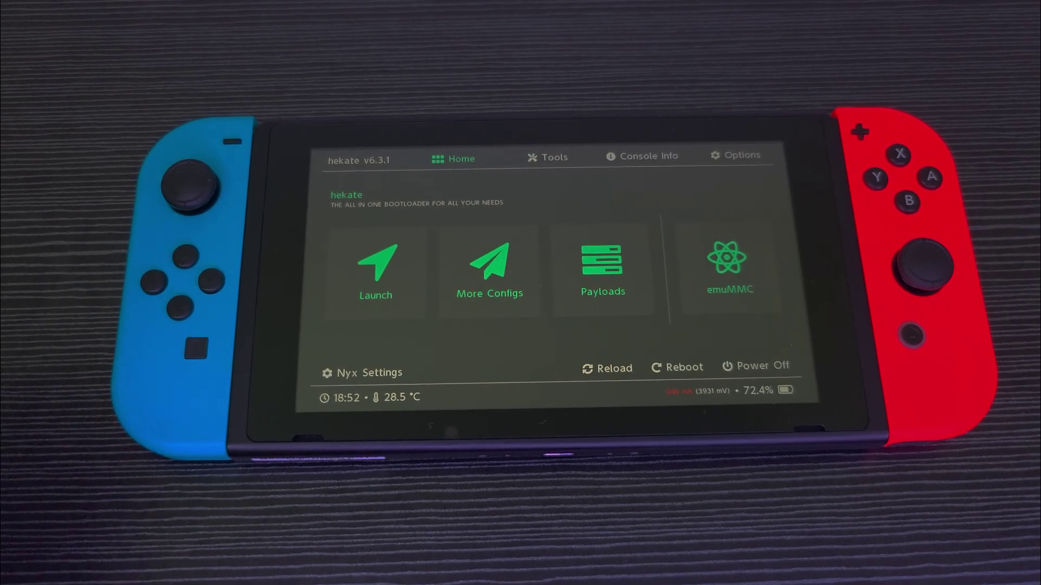
{"action": "left_click", "coordinate": [347, 263]}
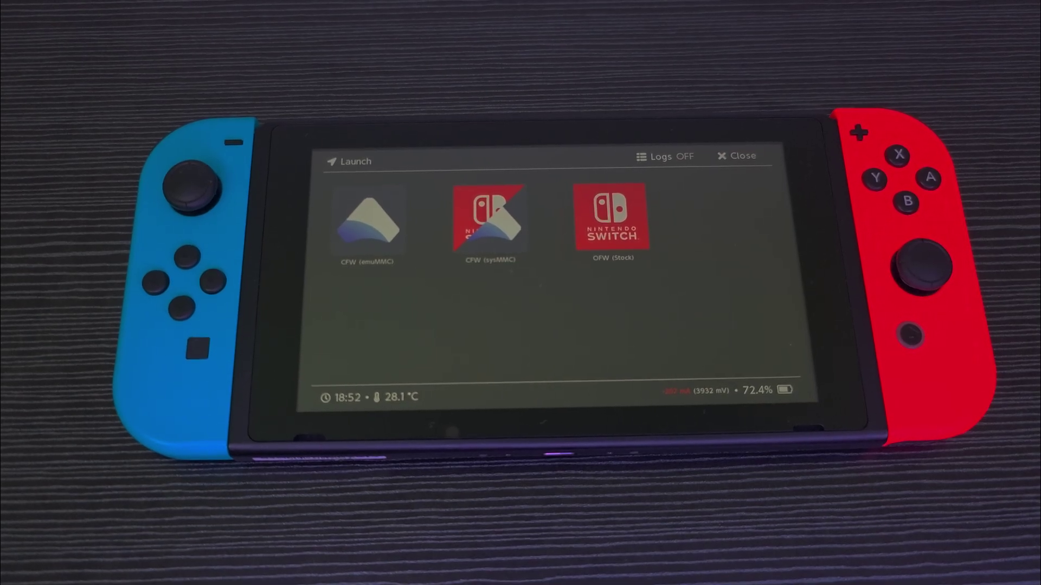
{"action": "left_click", "coordinate": [736, 156]}
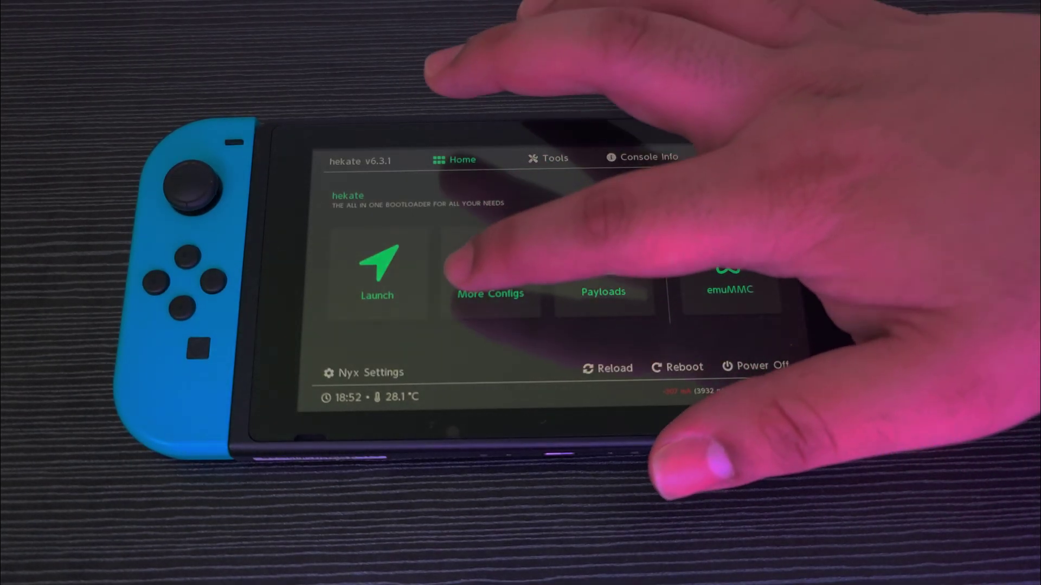
{"action": "left_click", "coordinate": [477, 271]}
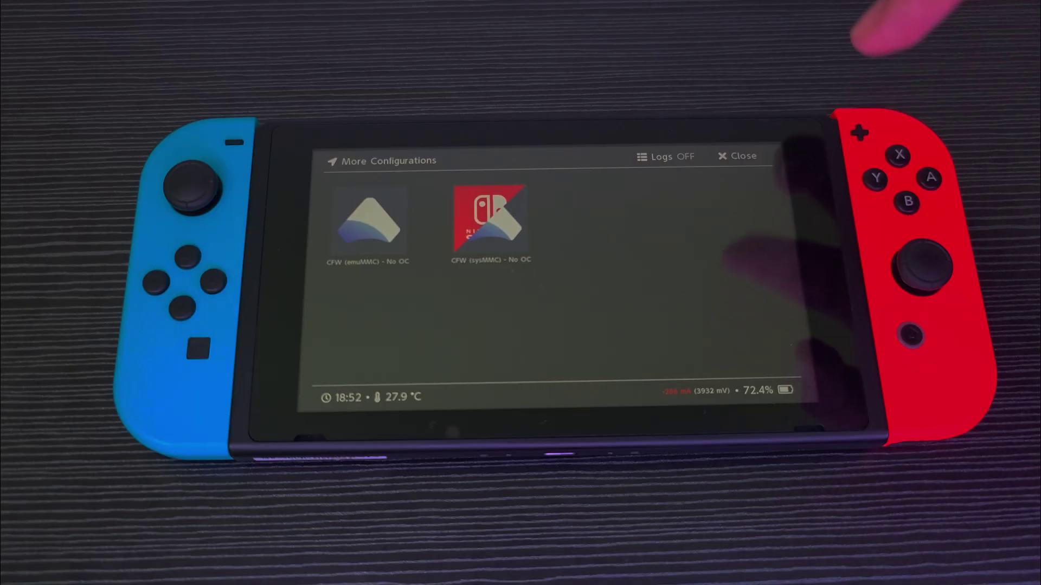
{"action": "left_click", "coordinate": [737, 155]}
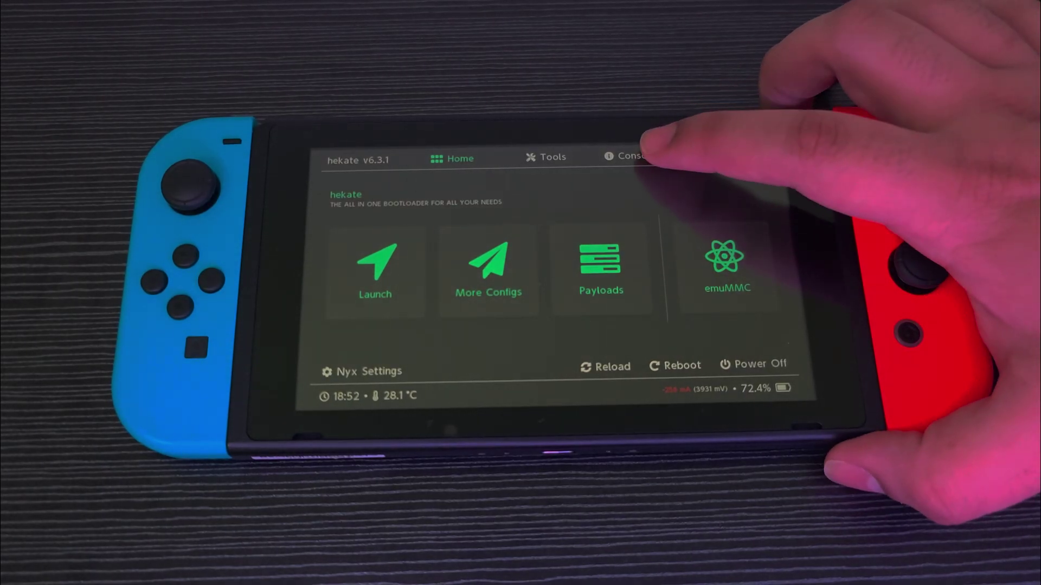
{"action": "left_click", "coordinate": [640, 156]}
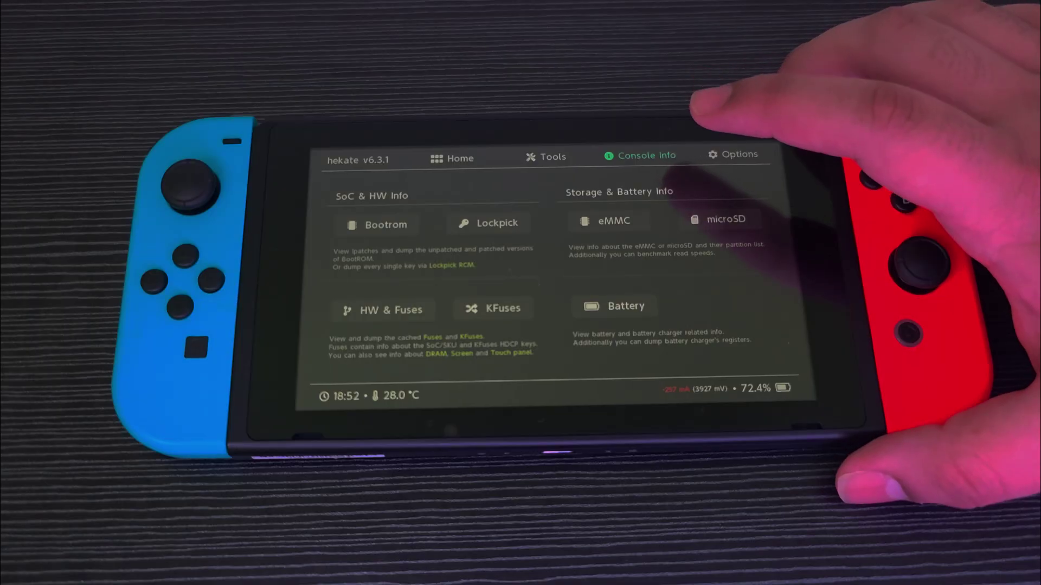
{"action": "left_click", "coordinate": [385, 310]}
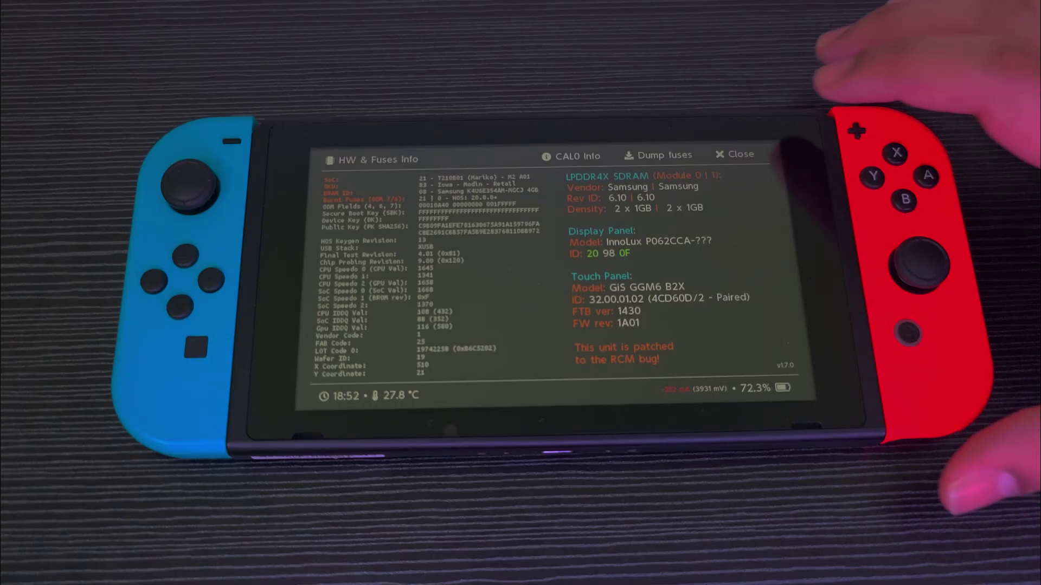
{"action": "left_click", "coordinate": [735, 154]}
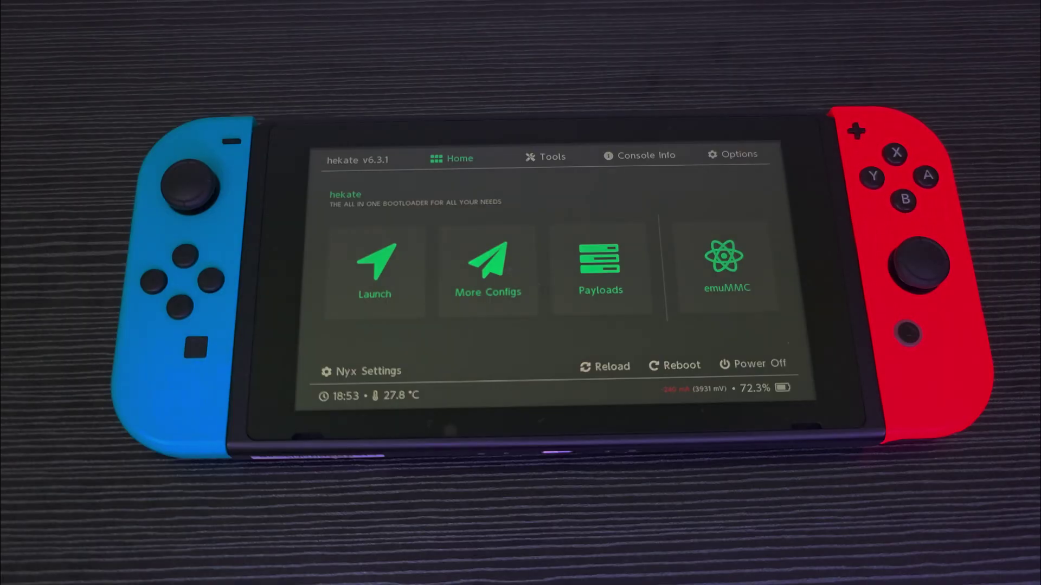
{"action": "left_click", "coordinate": [487, 268]}
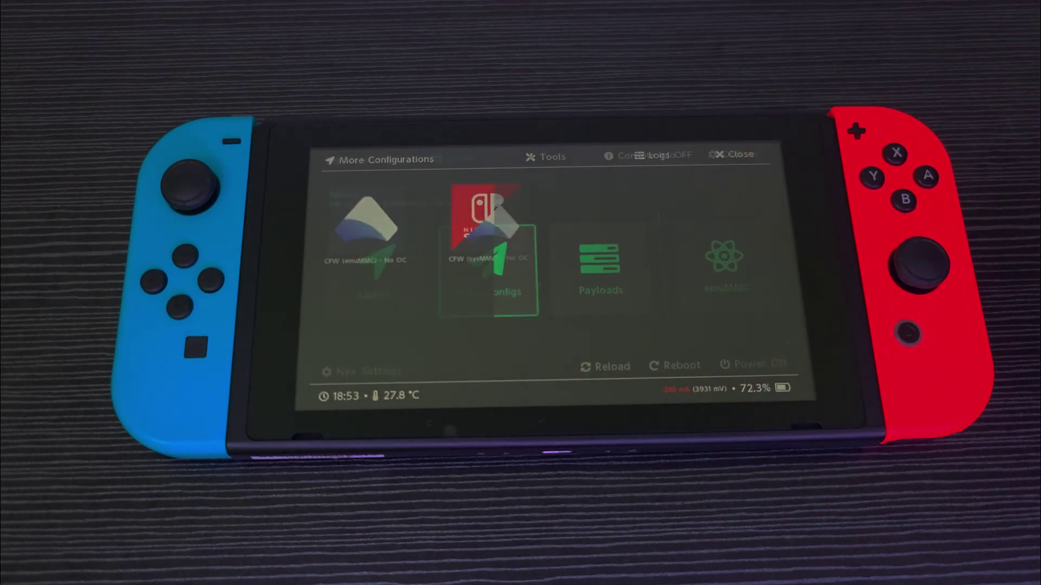